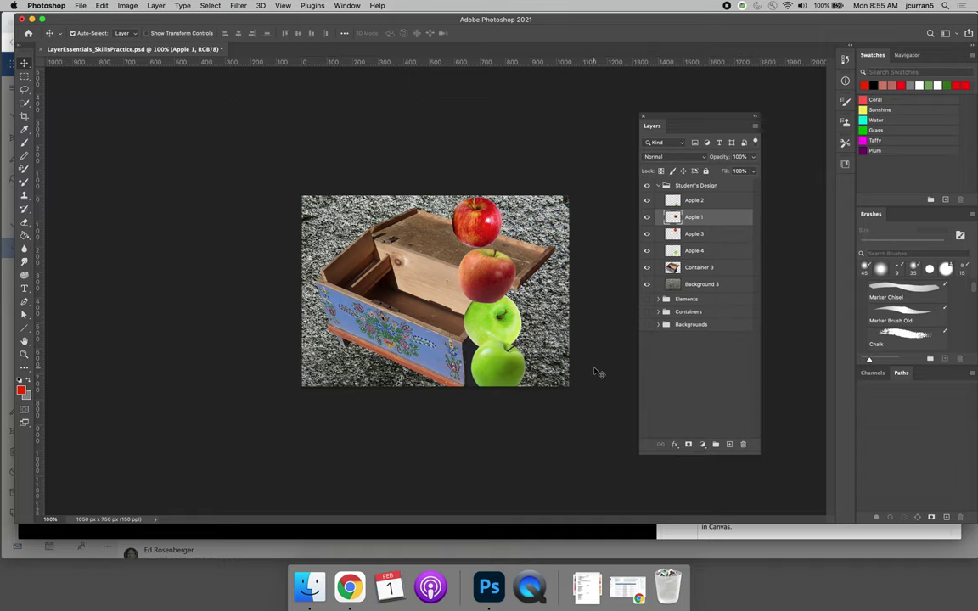
Step: Hide all four Apple layers and expand the Backgrounds group in the Layers panel
{"action": "left_click_drag", "start_coordinate": [647, 200], "coordinate": [647, 251]}
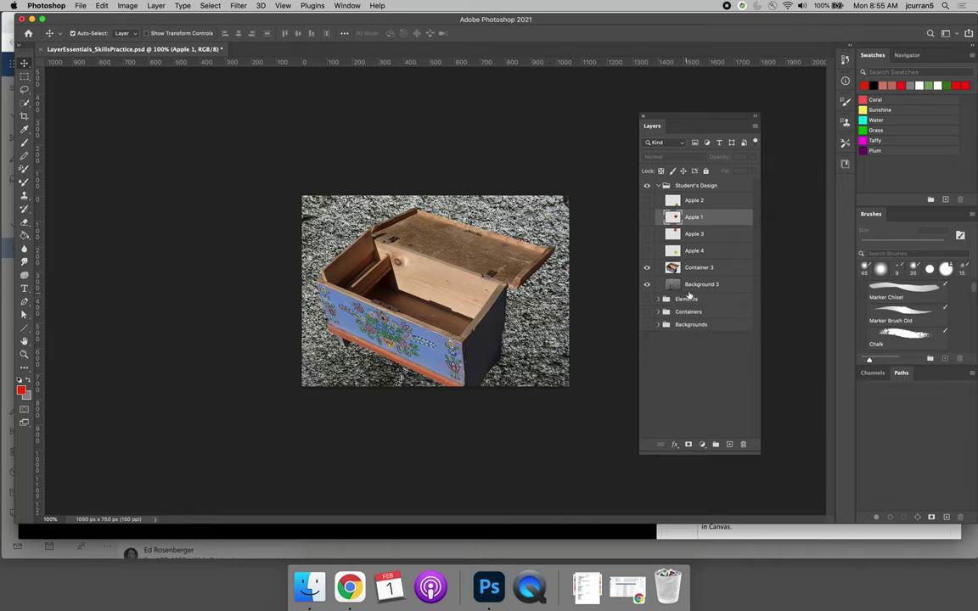
{"action": "left_click", "coordinate": [658, 325]}
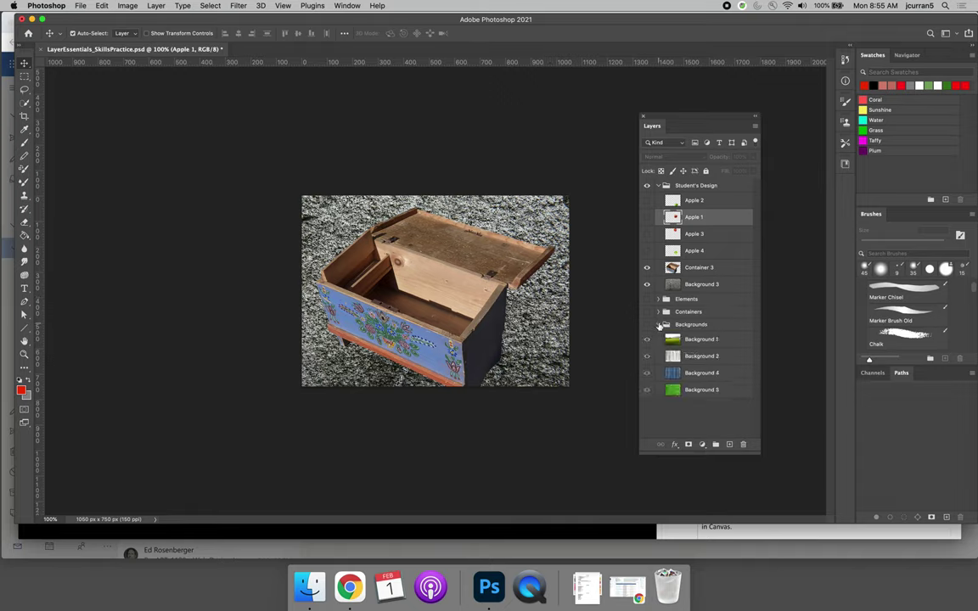
Step: Try backgrounds behind Container 3, keep grass Background 5, return the rest, and collapse the group
{"action": "left_click", "coordinate": [646, 324]}
{"action": "left_click_drag", "start_coordinate": [697, 270], "coordinate": [700, 283]}
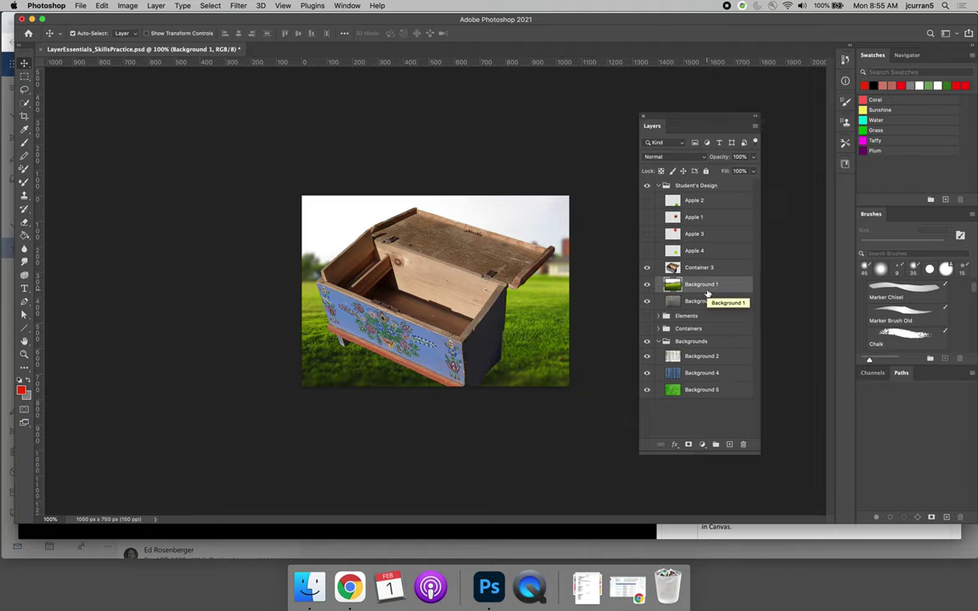
{"action": "left_click_drag", "start_coordinate": [696, 373], "coordinate": [703, 285]}
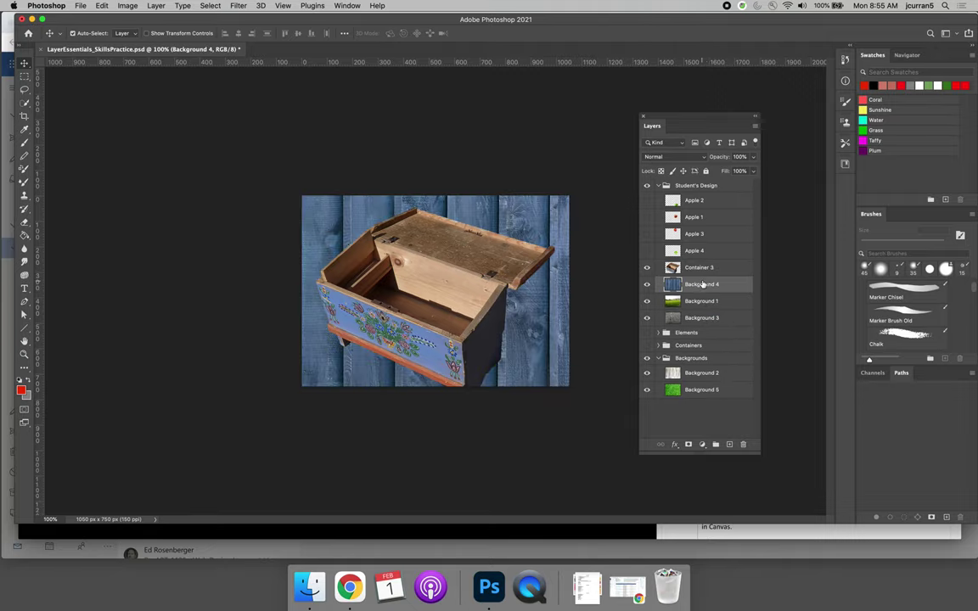
{"action": "left_click_drag", "start_coordinate": [696, 301], "coordinate": [700, 357]}
{"action": "left_click_drag", "start_coordinate": [700, 301], "coordinate": [704, 344]}
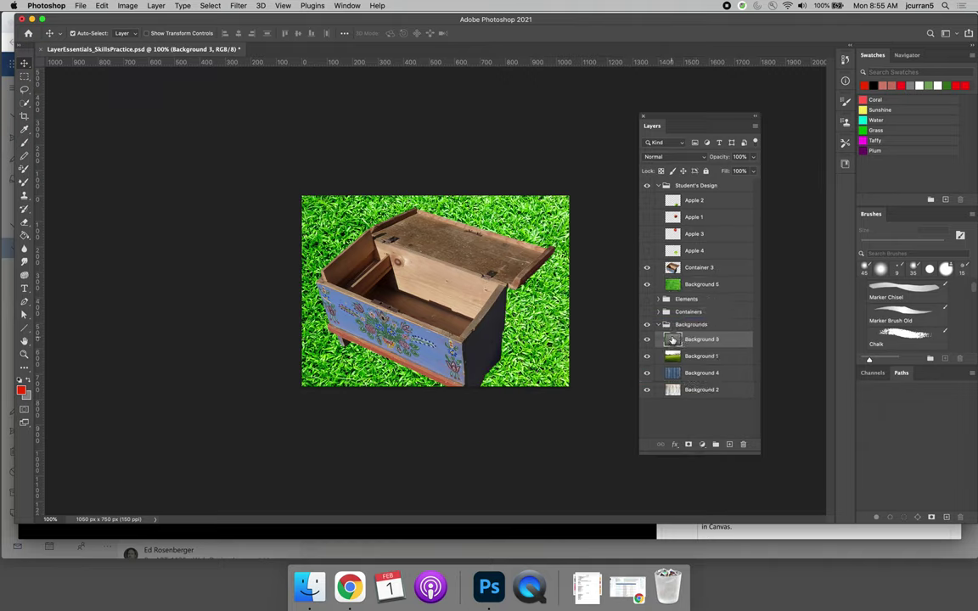
{"action": "left_click", "coordinate": [657, 326]}
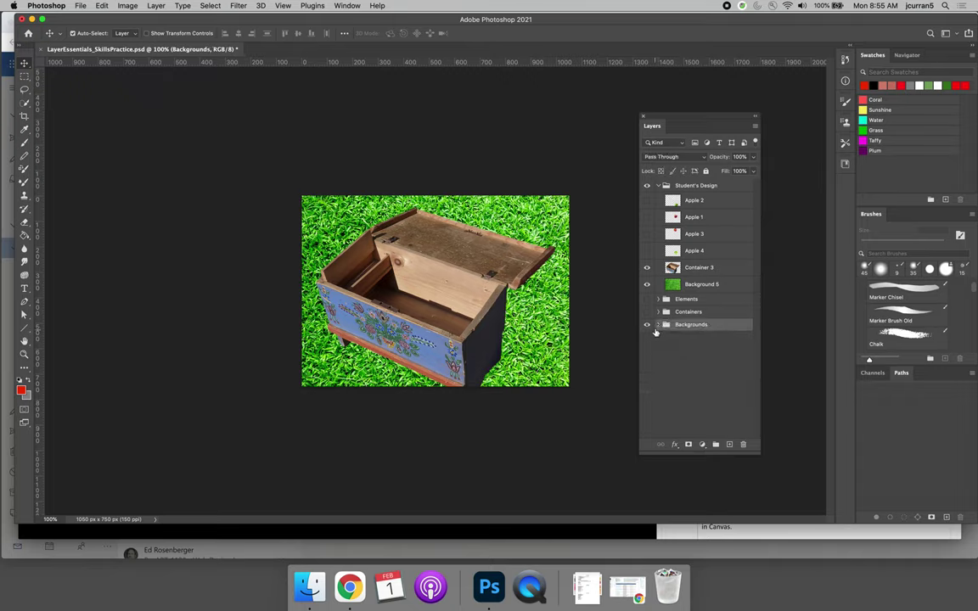
Step: Hide the Backgrounds group and reposition the chest on the grass, undoing an accidental background move
{"action": "left_click", "coordinate": [653, 328]}
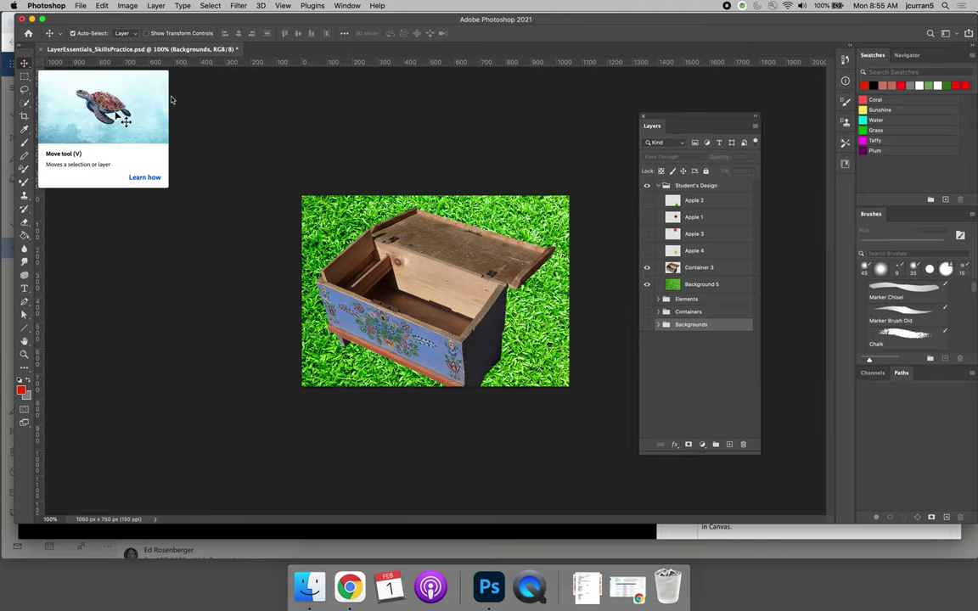
{"action": "mouse_move", "coordinate": [415, 333]}
{"action": "left_mouse_down"}
{"action": "mouse_move", "coordinate": [428, 322]}
{"action": "mouse_move", "coordinate": [408, 322]}
{"action": "mouse_move", "coordinate": [435, 332]}
{"action": "mouse_move", "coordinate": [410, 308]}
{"action": "mouse_move", "coordinate": [397, 316]}
{"action": "mouse_move", "coordinate": [412, 320]}
{"action": "left_mouse_up"}
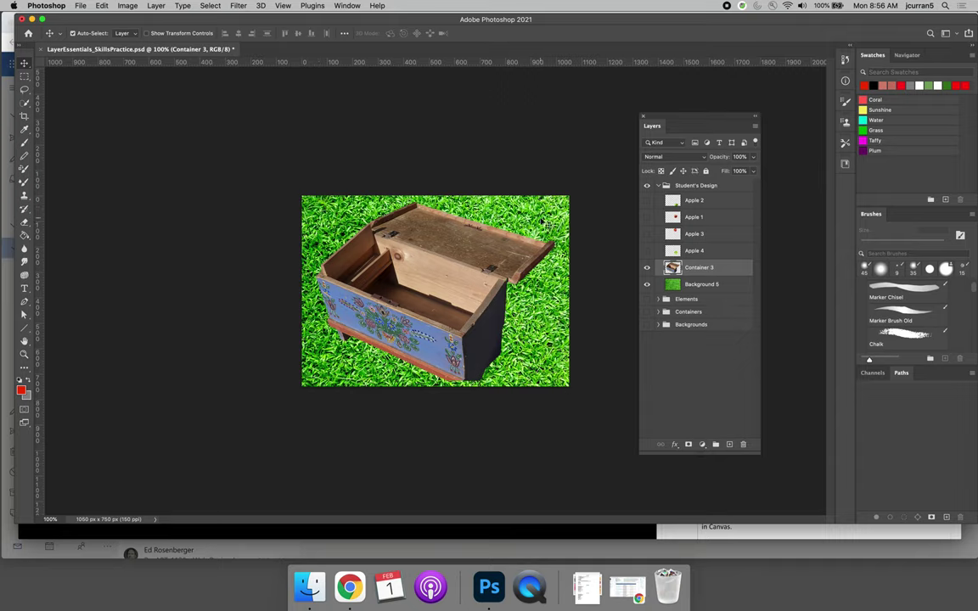
{"action": "left_click_drag", "start_coordinate": [549, 211], "coordinate": [576, 235]}
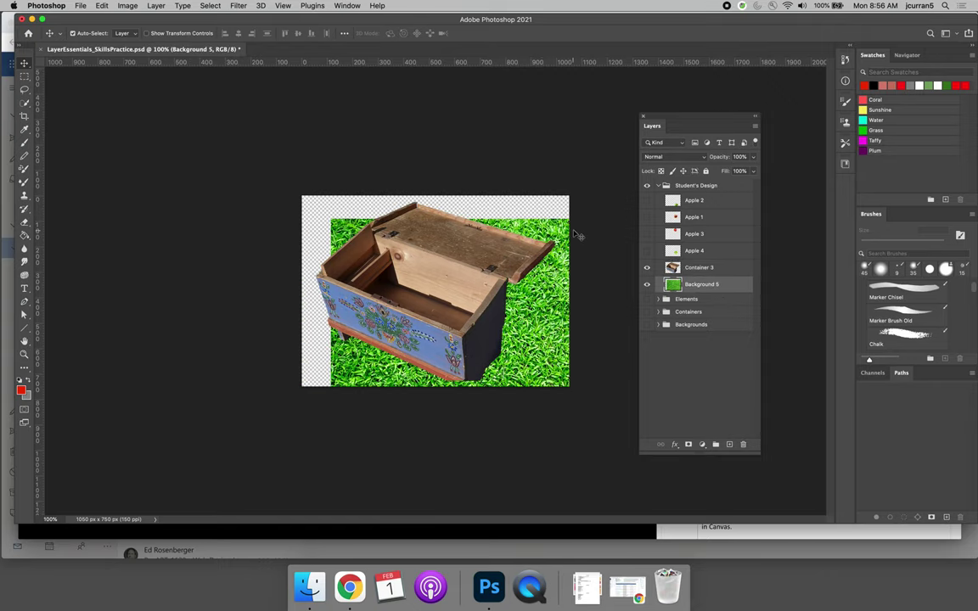
{"action": "key", "text": "super+z"}
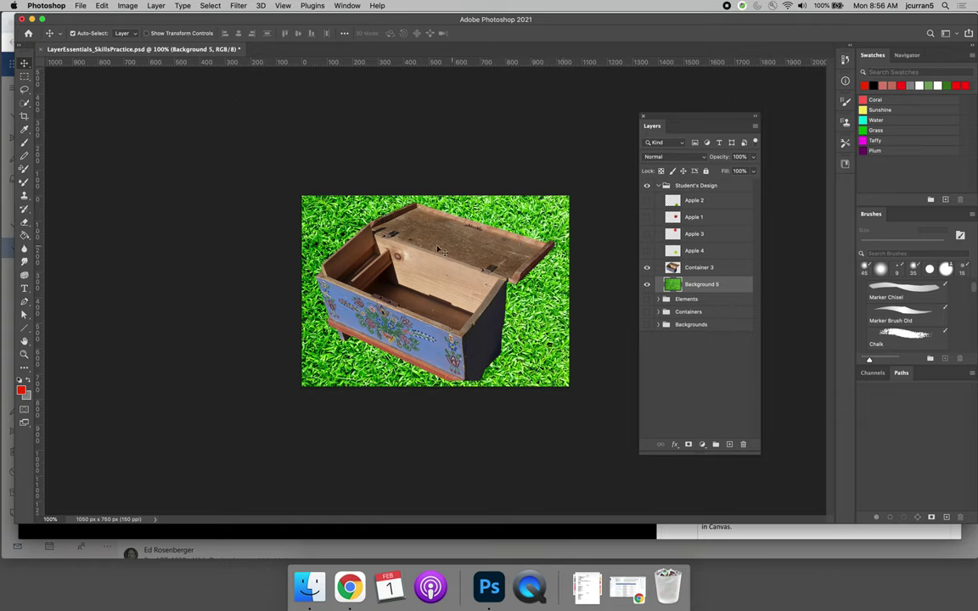
{"action": "left_click_drag", "start_coordinate": [359, 260], "coordinate": [403, 278]}
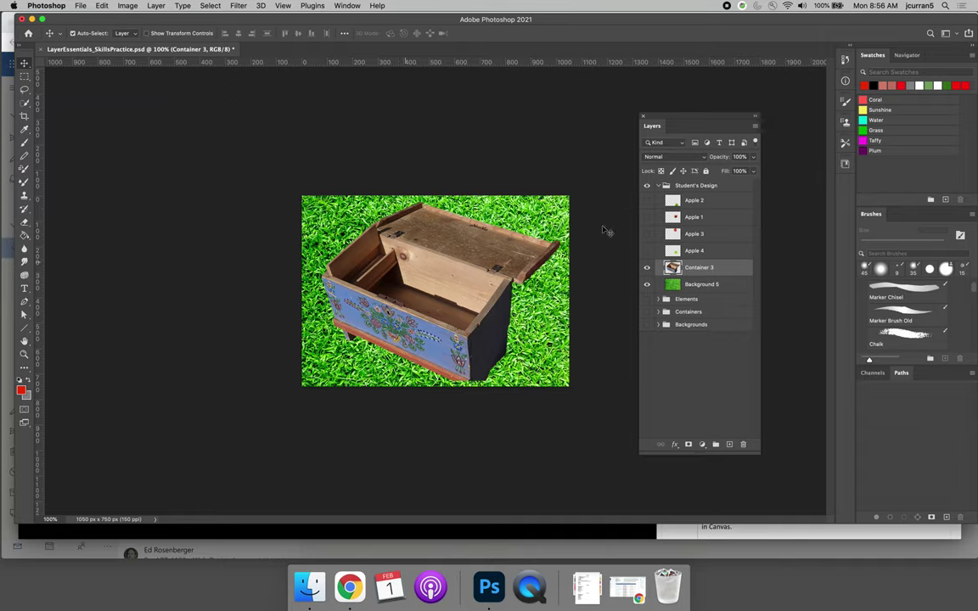
Step: Show all four apples, zoom to 200%, and move the top red apple onto the lid's left
{"action": "left_click_drag", "start_coordinate": [646, 200], "coordinate": [647, 250]}
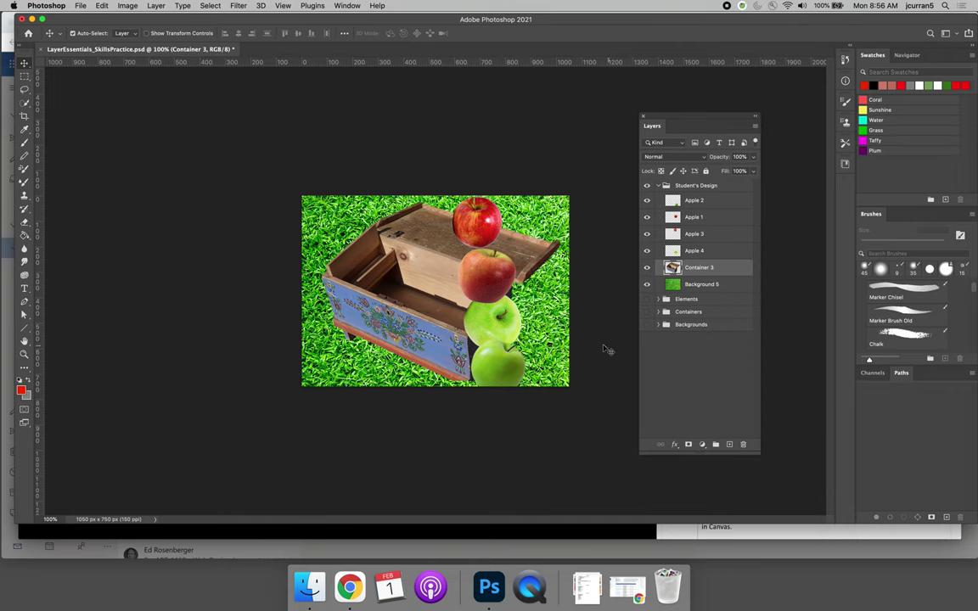
{"action": "key", "text": "super"}
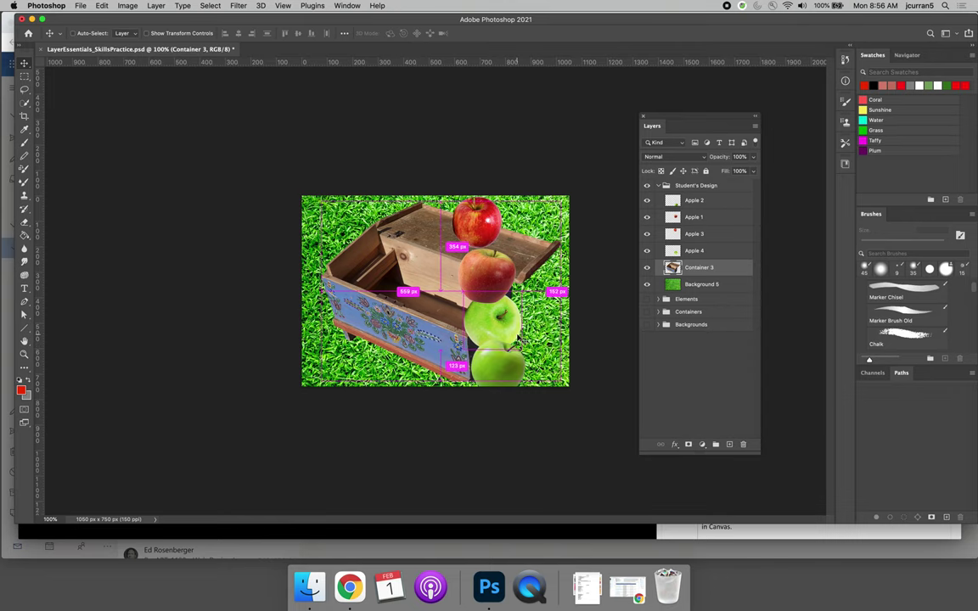
{"action": "key", "text": "super+equal"}
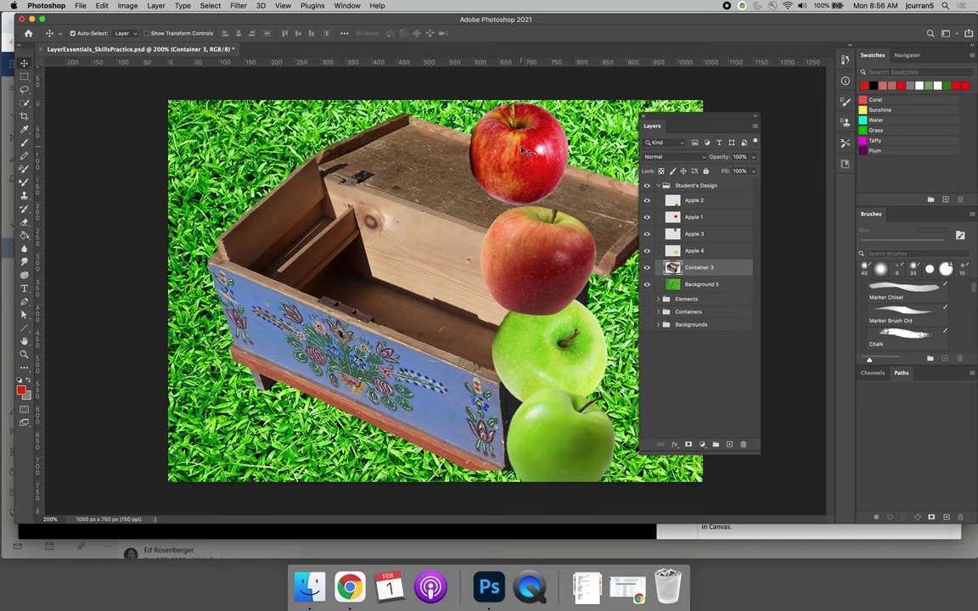
{"action": "left_click_drag", "start_coordinate": [521, 151], "coordinate": [336, 200]}
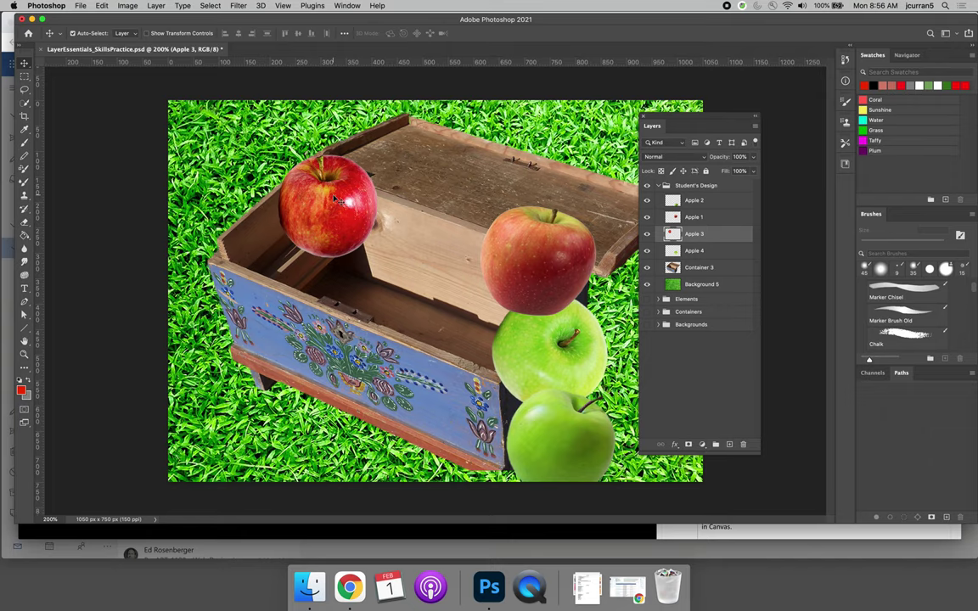
{"action": "left_click", "coordinate": [101, 6]}
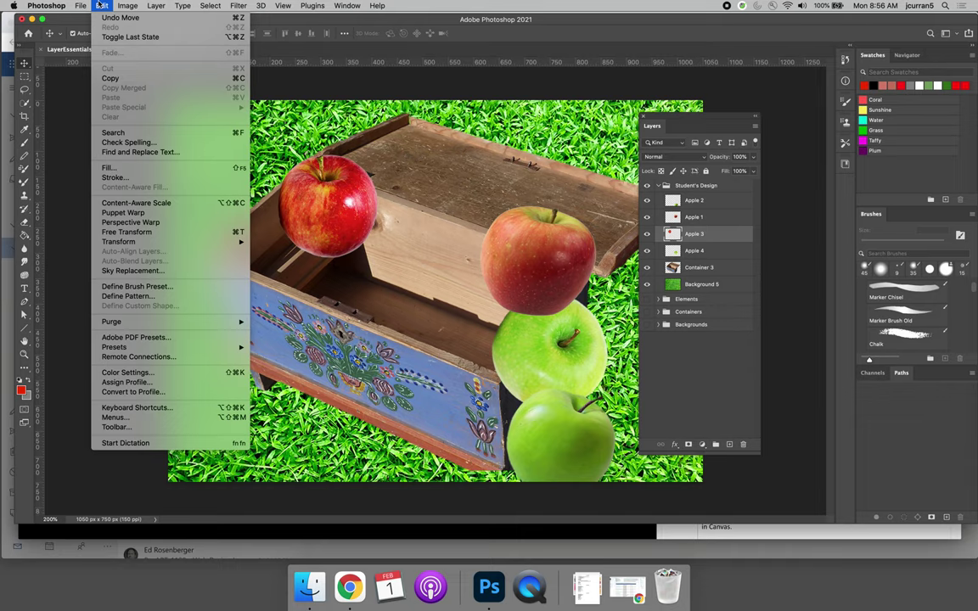
Step: Flip Apple 3 horizontally with Edit > Transform > Flip Horizontal
{"action": "mouse_move", "coordinate": [150, 245]}
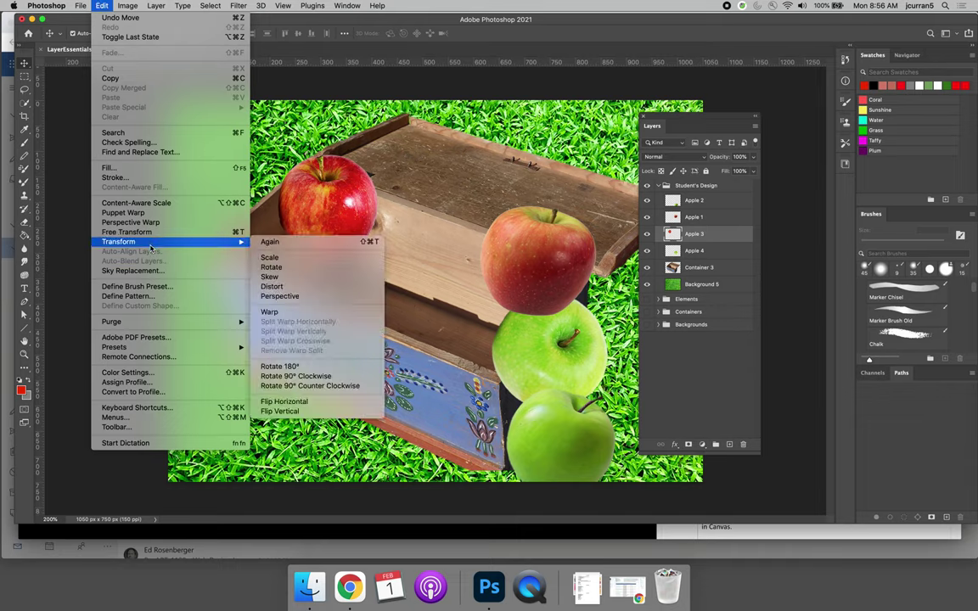
{"action": "left_click", "coordinate": [284, 401]}
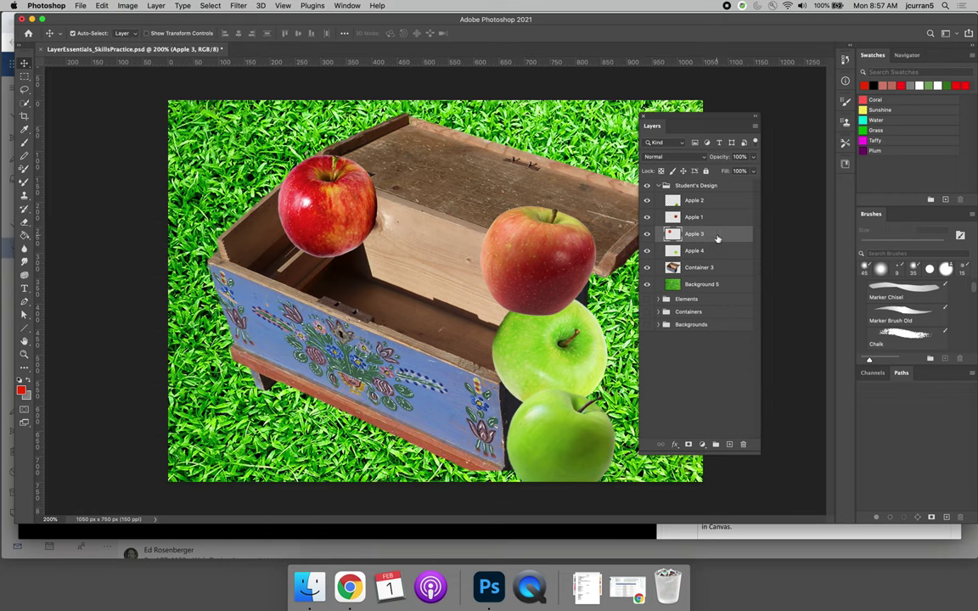
Step: Duplicate Apple 3, flip the copy beside the original on the lid, then move Apple 1 down-left
{"action": "right_click", "coordinate": [719, 237]}
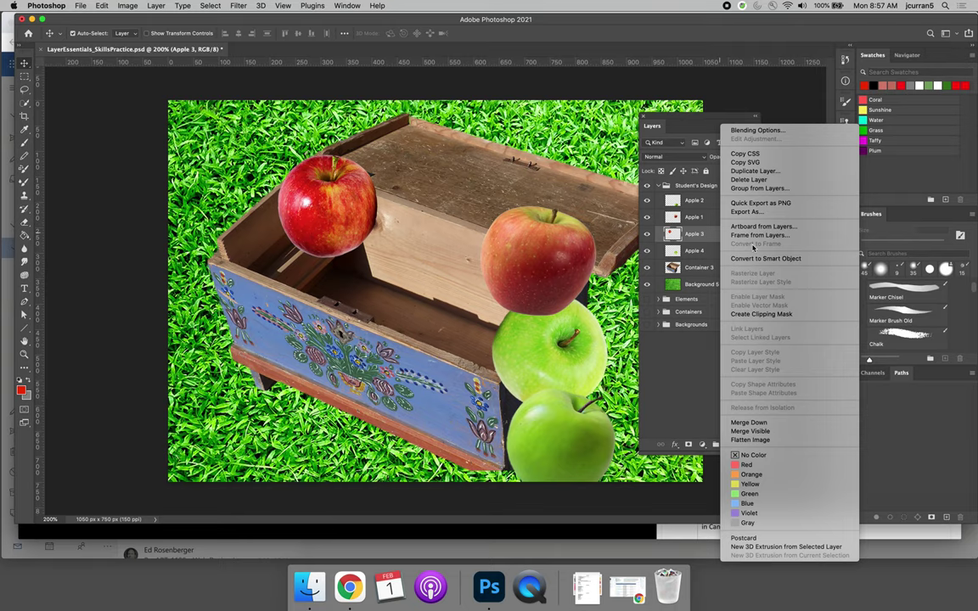
{"action": "left_click", "coordinate": [755, 171]}
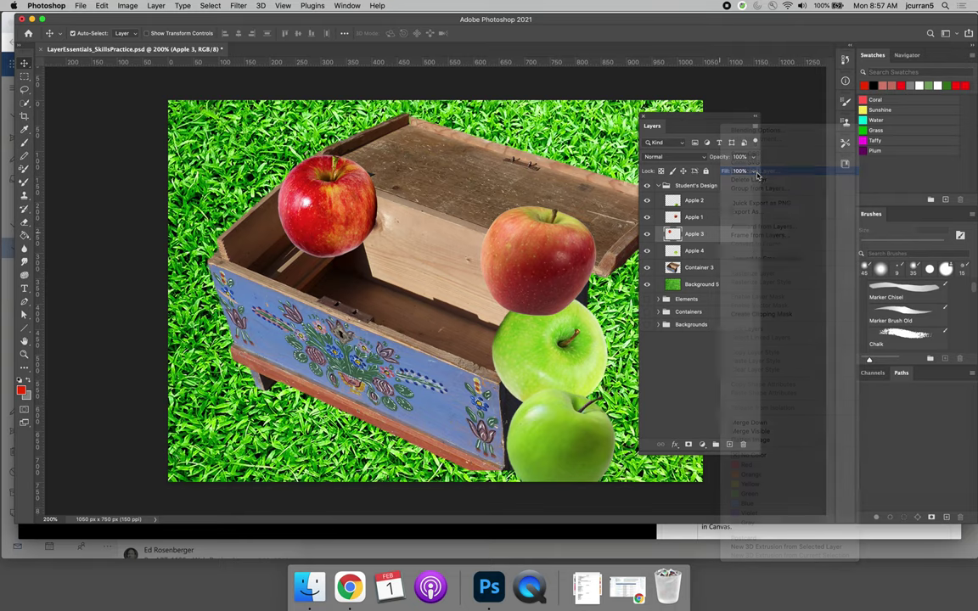
{"action": "key", "text": "Return"}
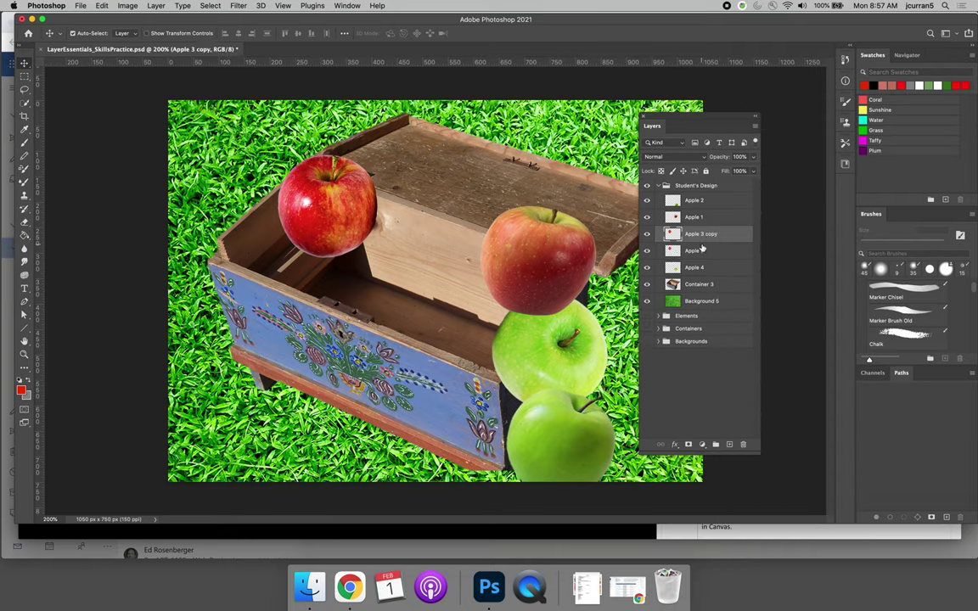
{"action": "left_click", "coordinate": [101, 5]}
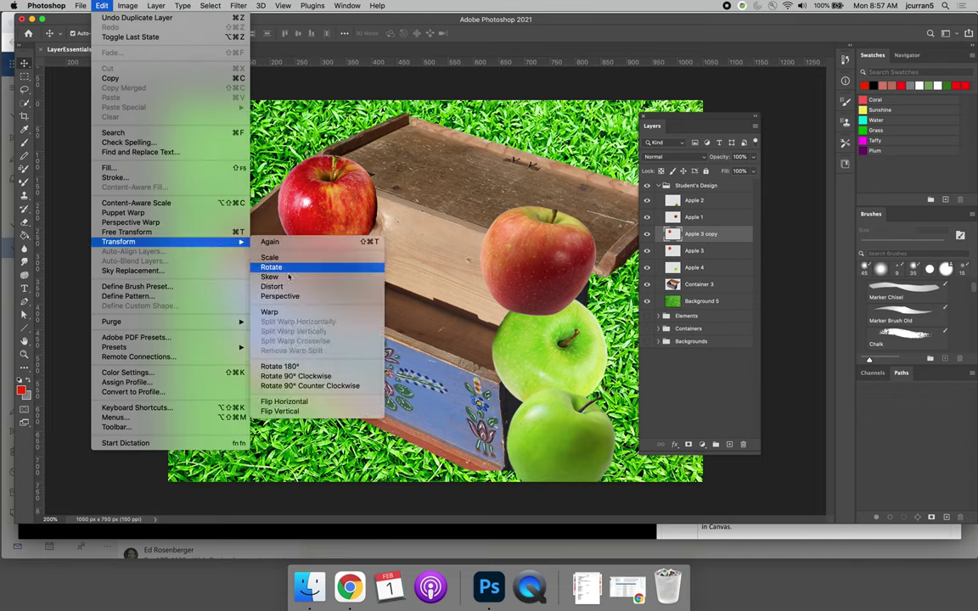
{"action": "left_click", "coordinate": [283, 401]}
{"action": "left_click_drag", "start_coordinate": [365, 217], "coordinate": [458, 218]}
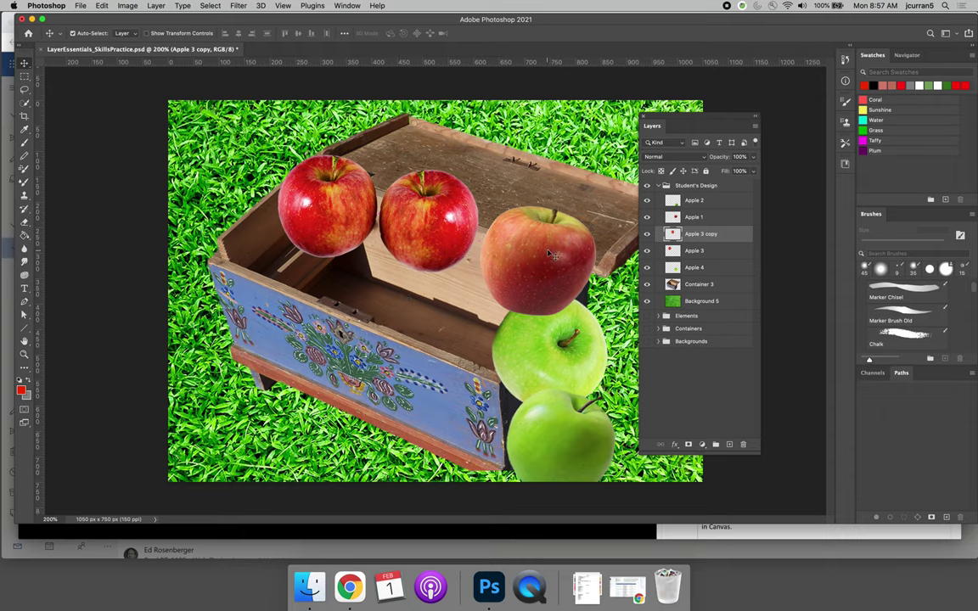
{"action": "left_click_drag", "start_coordinate": [535, 246], "coordinate": [405, 291]}
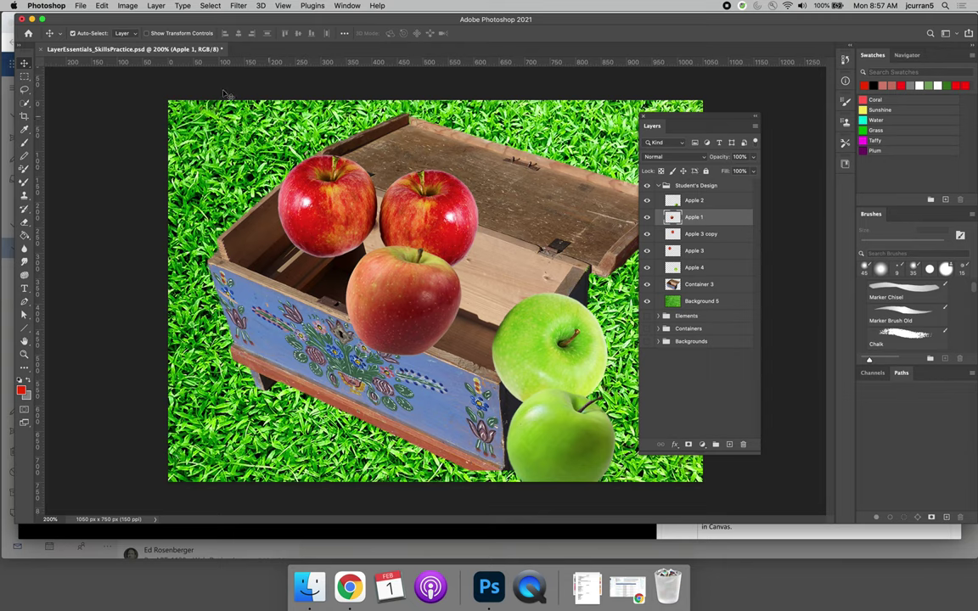
{"action": "left_click", "coordinate": [101, 5]}
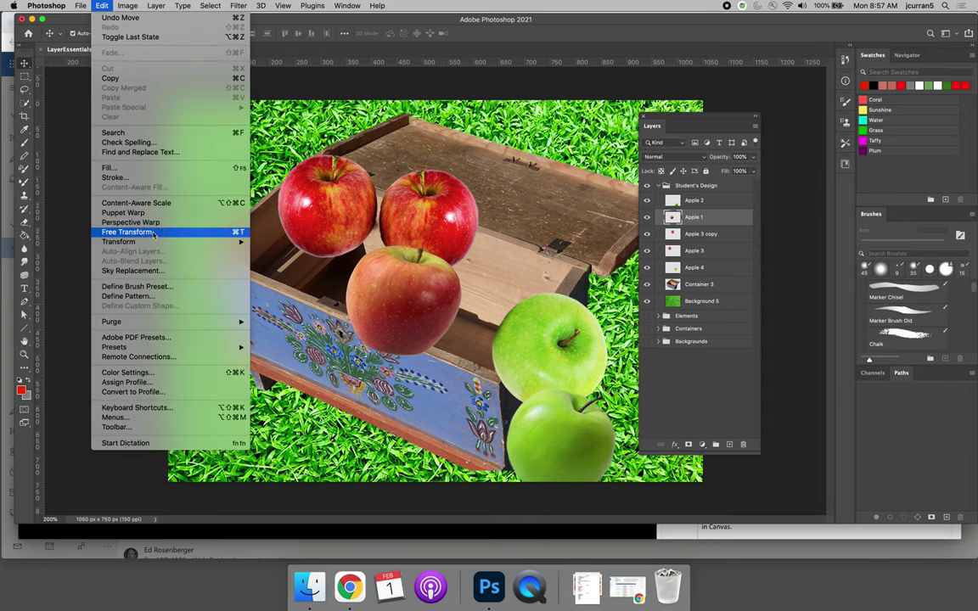
Step: Free Transform Apple 1 to enlarge and slightly tilt it, then move it down and left
{"action": "left_click", "coordinate": [127, 231]}
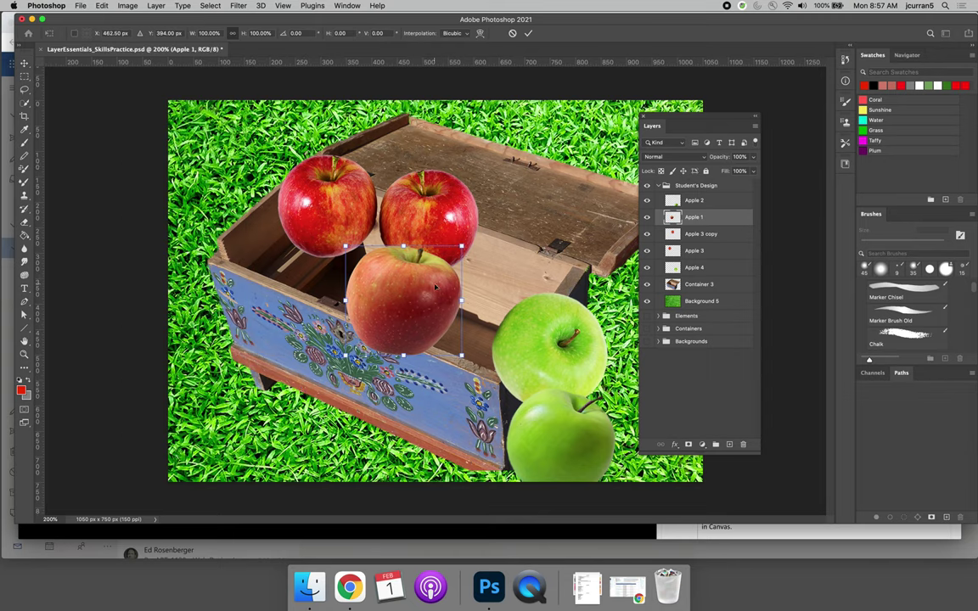
{"action": "mouse_move", "coordinate": [461, 246]}
{"action": "left_mouse_down"}
{"action": "mouse_move", "coordinate": [423, 288]}
{"action": "mouse_move", "coordinate": [462, 240]}
{"action": "left_mouse_up"}
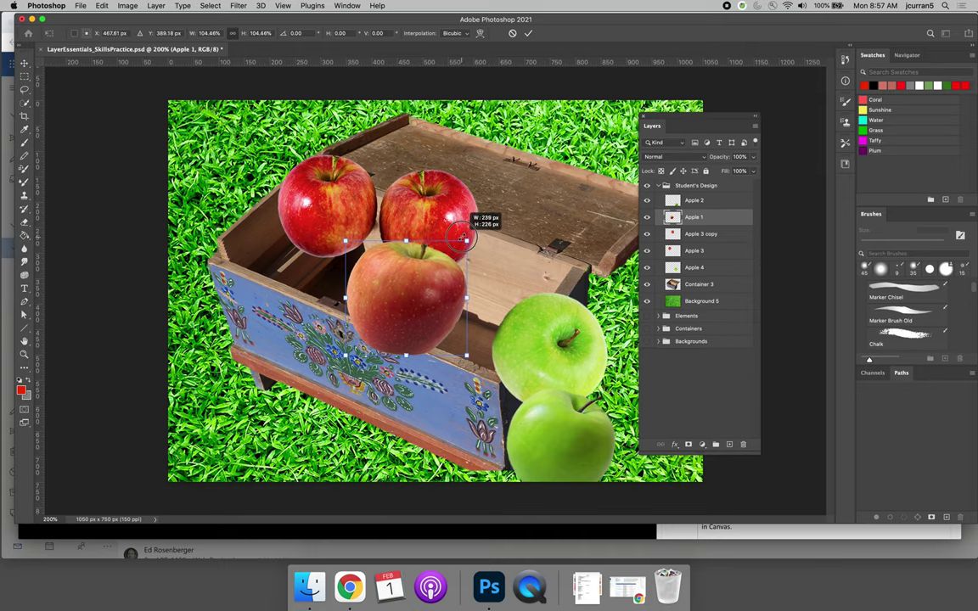
{"action": "left_click_drag", "start_coordinate": [462, 237], "coordinate": [461, 242]}
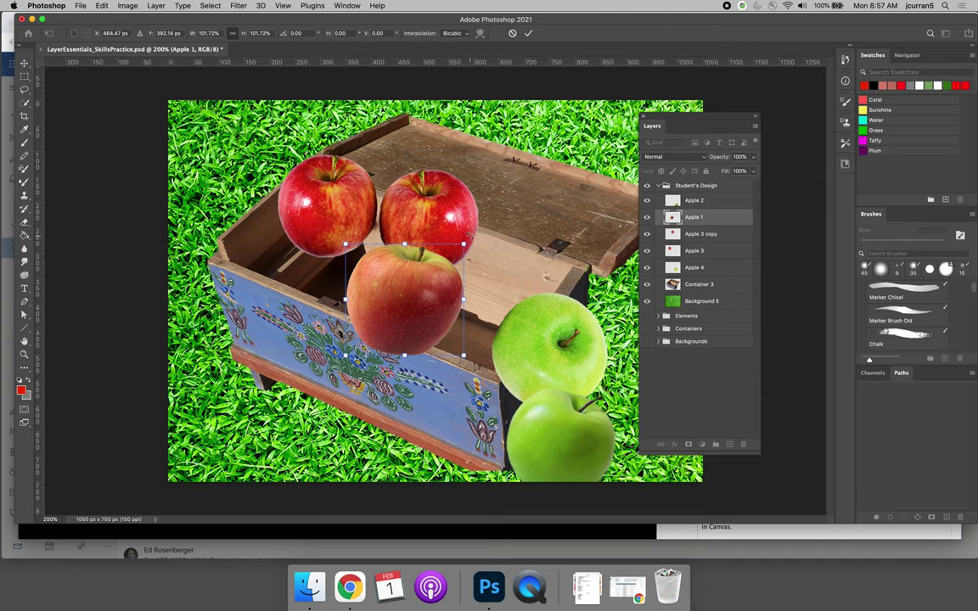
{"action": "mouse_move", "coordinate": [469, 233]}
{"action": "left_mouse_down"}
{"action": "mouse_move", "coordinate": [477, 241]}
{"action": "mouse_move", "coordinate": [458, 228]}
{"action": "left_mouse_up"}
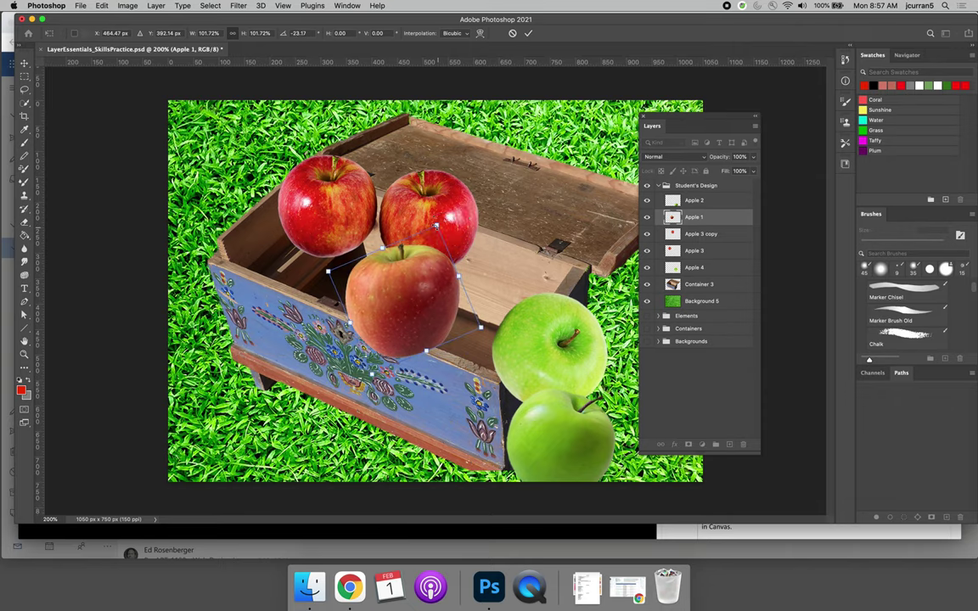
{"action": "left_click", "coordinate": [24, 62]}
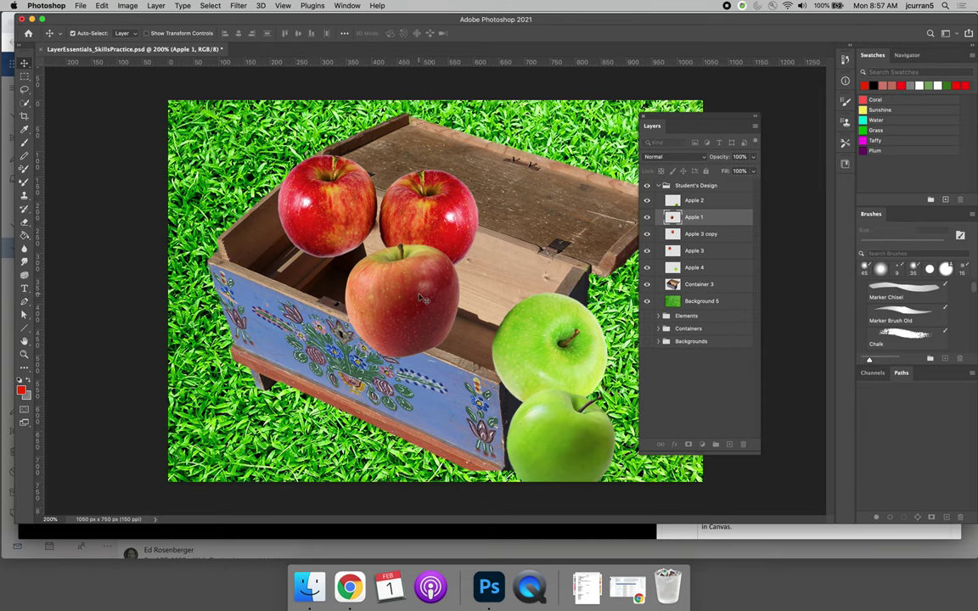
{"action": "left_click_drag", "start_coordinate": [389, 269], "coordinate": [309, 340]}
Step: Drag Apple 4, Apple 2 and Apple 1 into new spots over the front of the chest
{"action": "left_click_drag", "start_coordinate": [527, 339], "coordinate": [488, 335]}
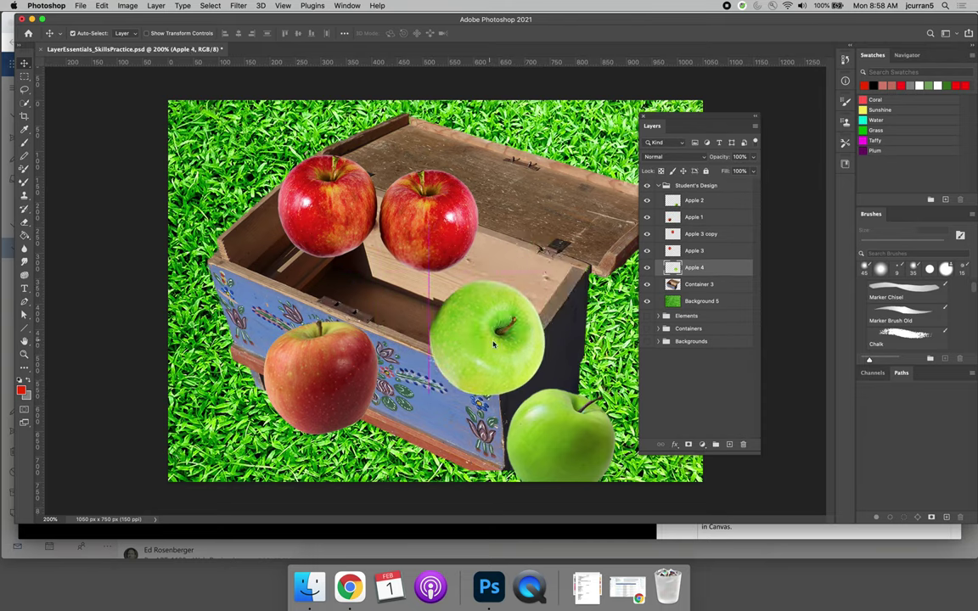
{"action": "left_click_drag", "start_coordinate": [563, 421], "coordinate": [410, 313]}
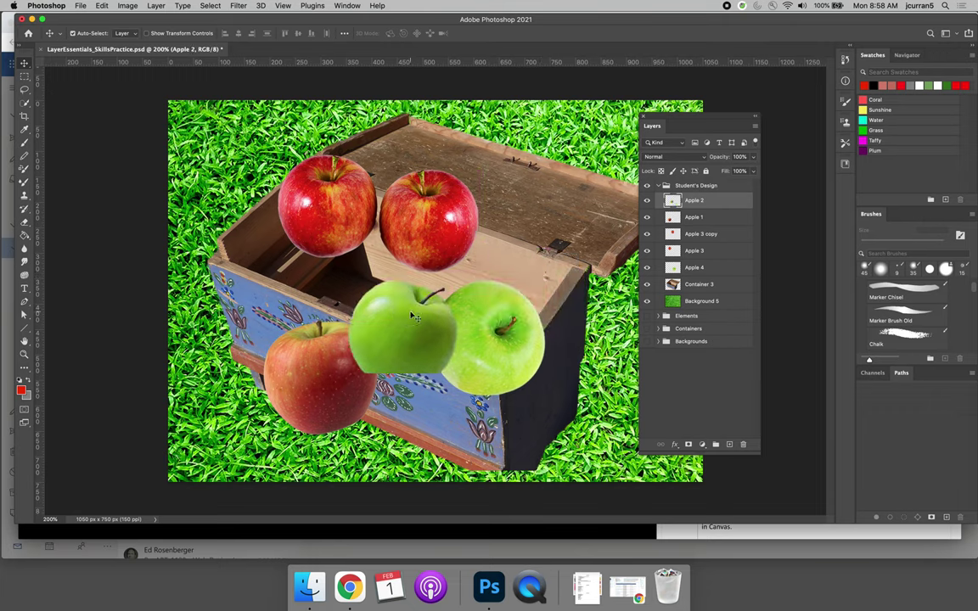
{"action": "left_click_drag", "start_coordinate": [328, 378], "coordinate": [371, 264]}
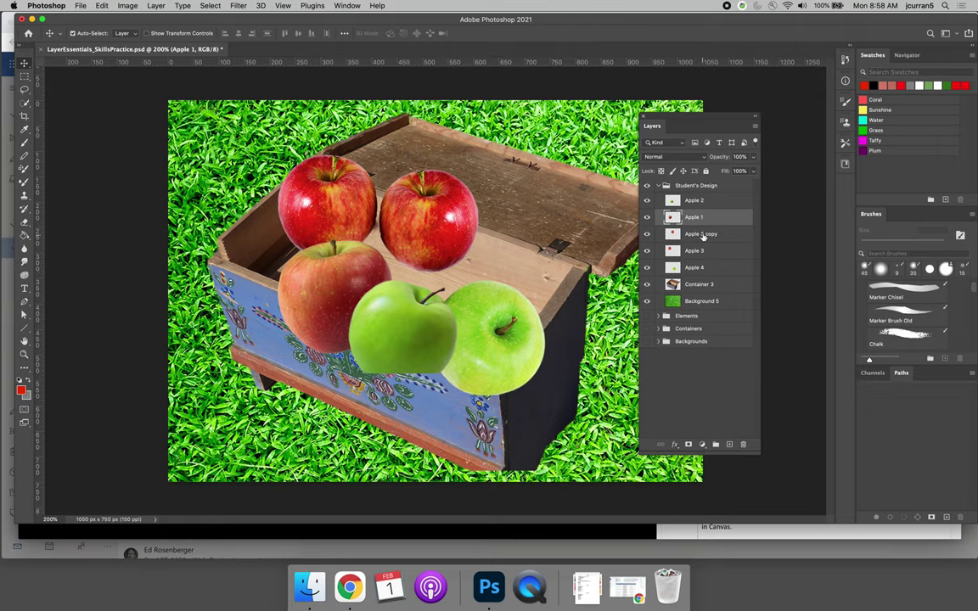
Step: Test Apple 1's layer order, then cluster Apple 3, its copy and Apple 4 over the box's left half
{"action": "left_click_drag", "start_coordinate": [703, 217], "coordinate": [703, 197]}
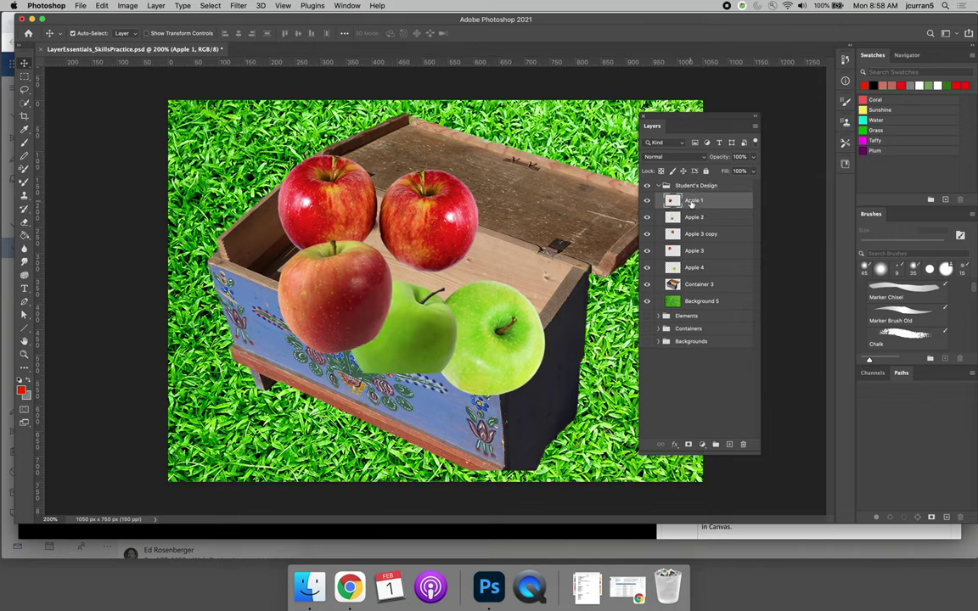
{"action": "left_click_drag", "start_coordinate": [691, 202], "coordinate": [683, 219]}
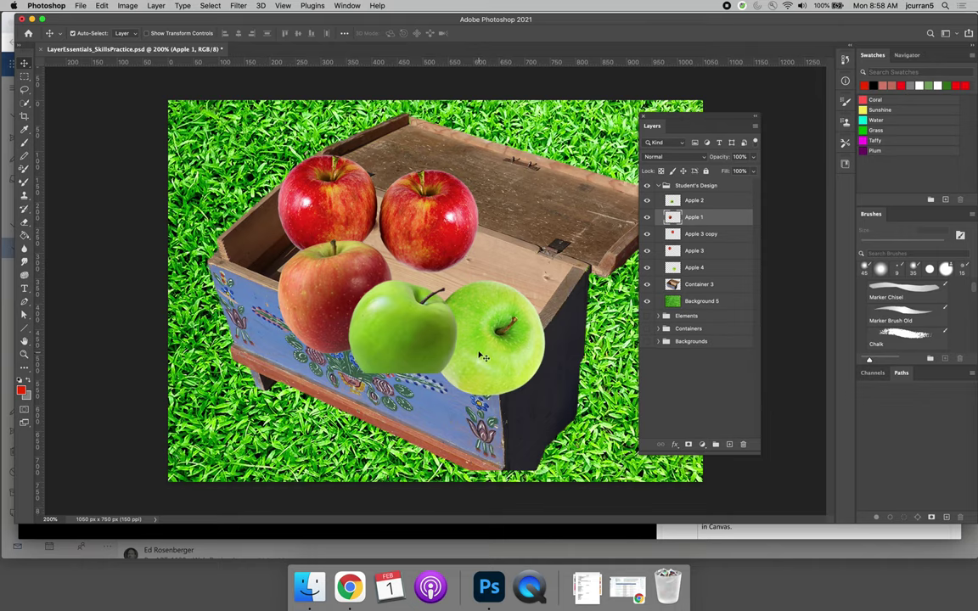
{"action": "left_click_drag", "start_coordinate": [318, 198], "coordinate": [267, 245]}
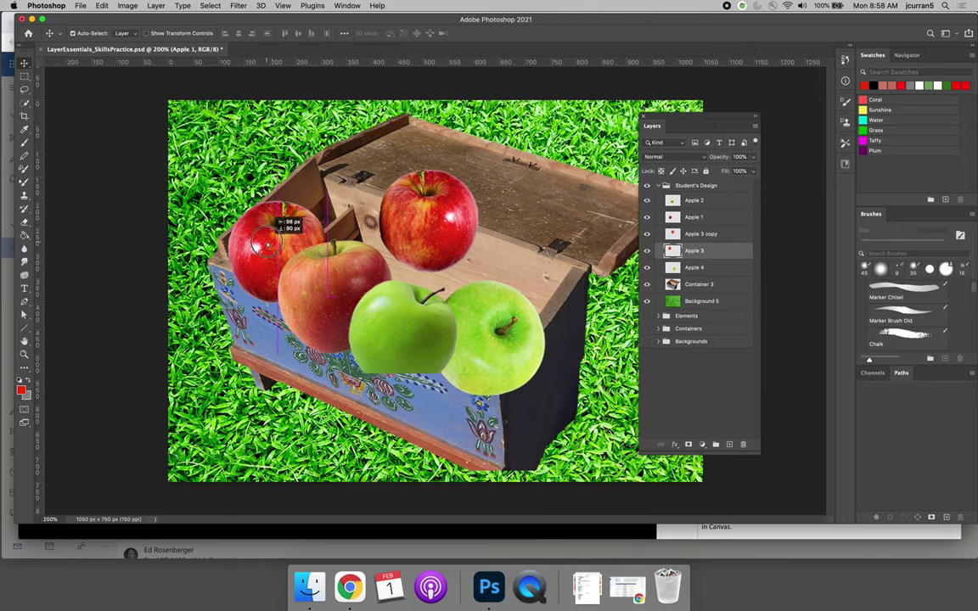
{"action": "left_click_drag", "start_coordinate": [428, 219], "coordinate": [435, 288]}
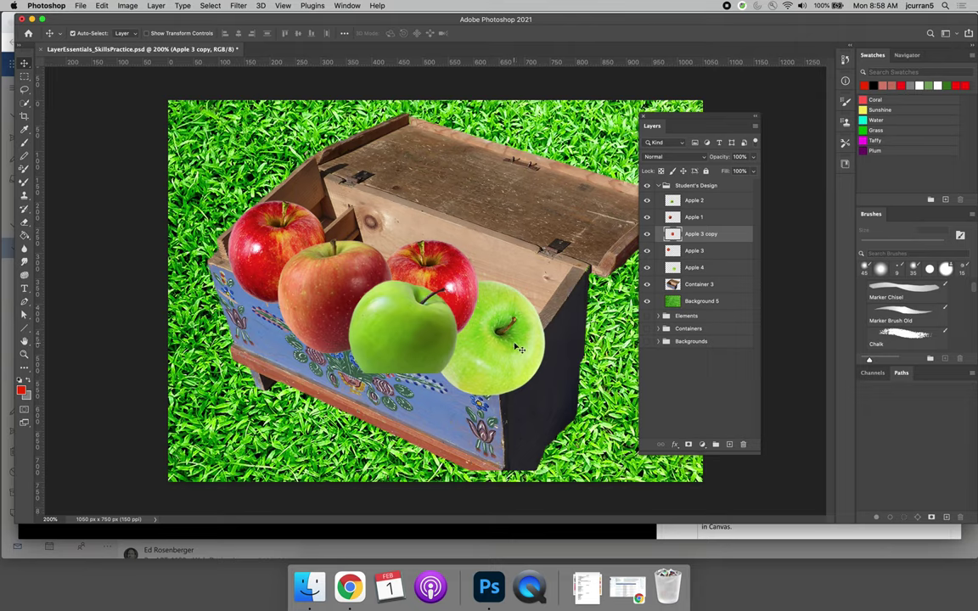
{"action": "left_click_drag", "start_coordinate": [478, 331], "coordinate": [332, 226]}
Step: Scale green Apple 4 to about 87.6% and shift it up-left, then select Apple 2
{"action": "left_click", "coordinate": [102, 5]}
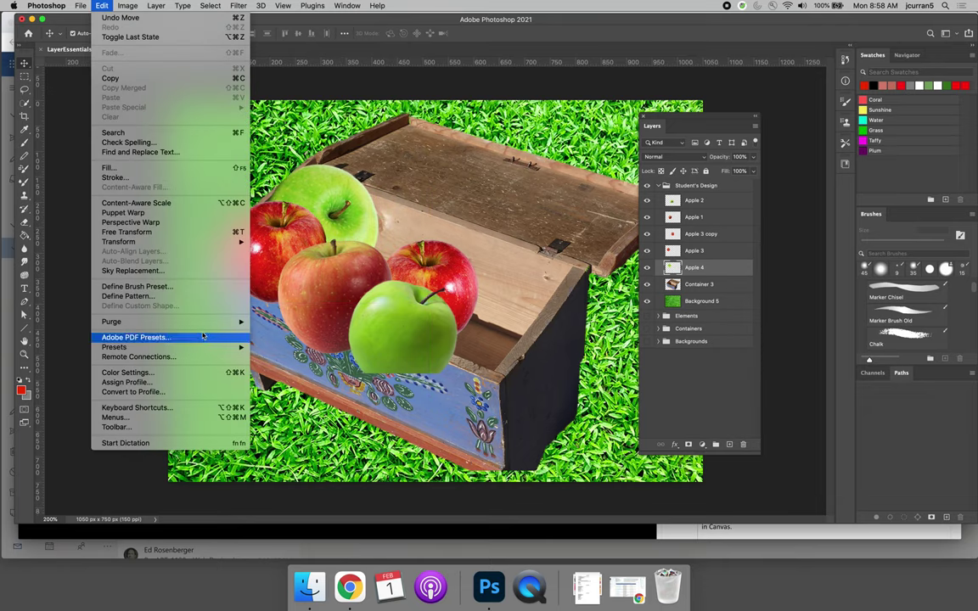
{"action": "left_click", "coordinate": [185, 232]}
{"action": "left_click_drag", "start_coordinate": [379, 163], "coordinate": [364, 177]}
{"action": "left_click_drag", "start_coordinate": [341, 227], "coordinate": [337, 218]}
{"action": "key", "text": "Return"}
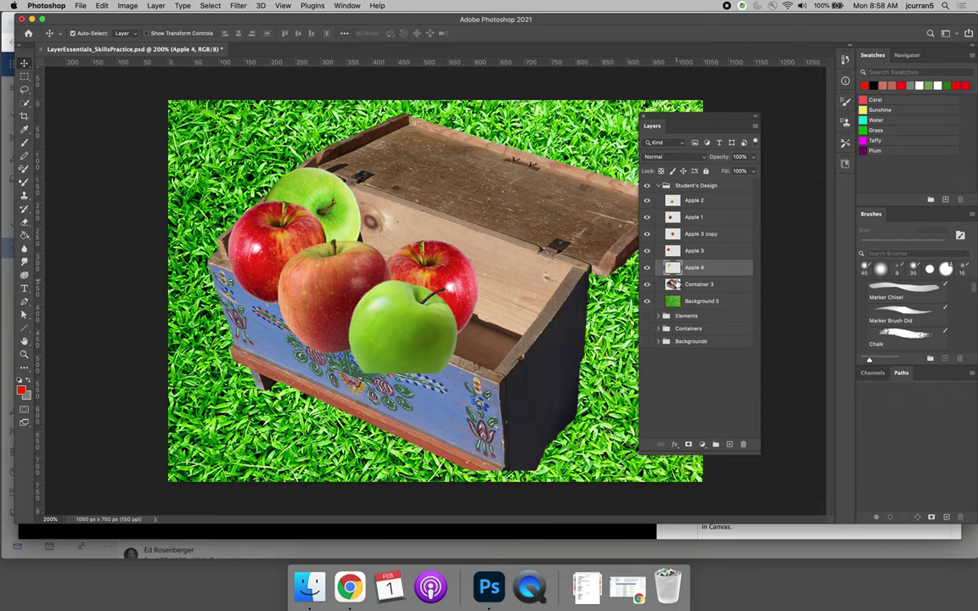
{"action": "left_click", "coordinate": [422, 299]}
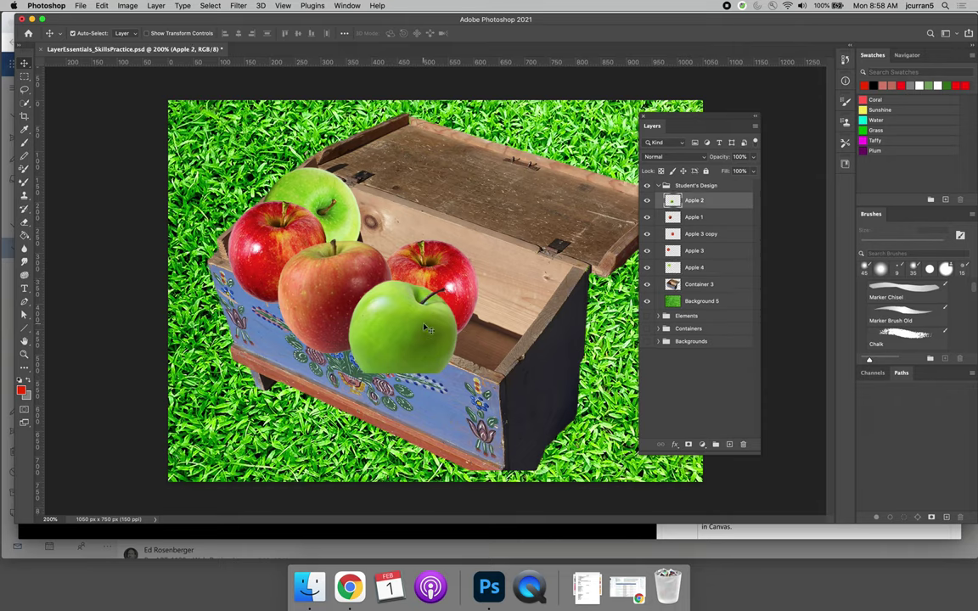
{"action": "right_click", "coordinate": [701, 204]}
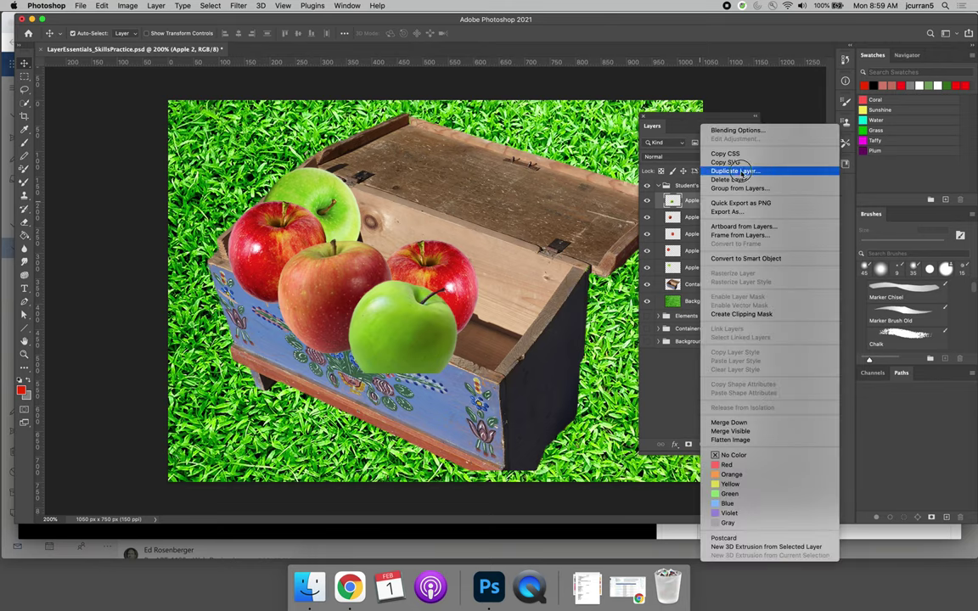
Step: Duplicate the Apple 2 layer as Apple 2 copy and move the green apple up
{"action": "left_click", "coordinate": [735, 171]}
{"action": "left_click", "coordinate": [579, 255]}
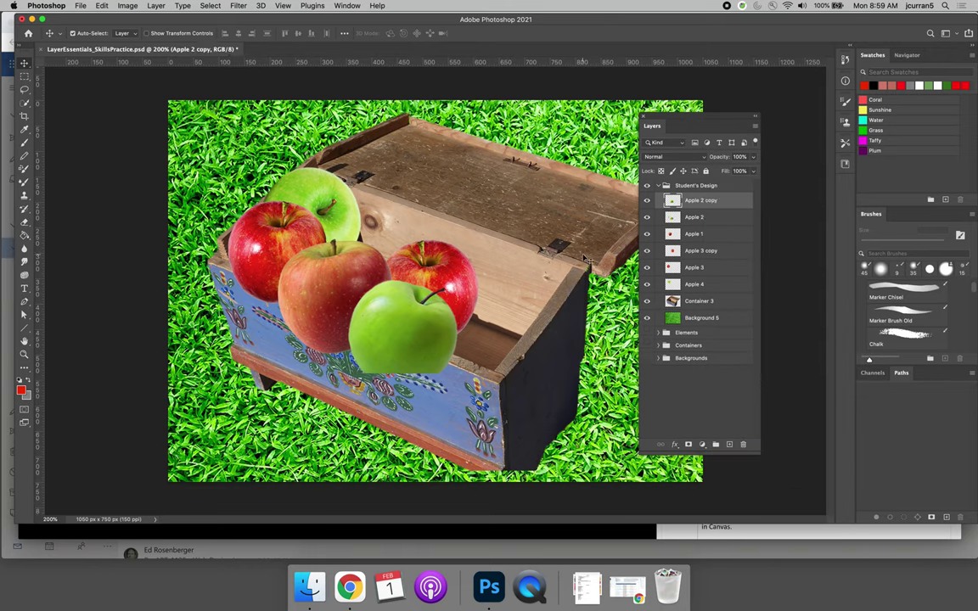
{"action": "left_click_drag", "start_coordinate": [412, 333], "coordinate": [390, 250]}
Step: Flip the green apple copy horizontally and nudge it up near the box top
{"action": "left_click", "coordinate": [101, 5]}
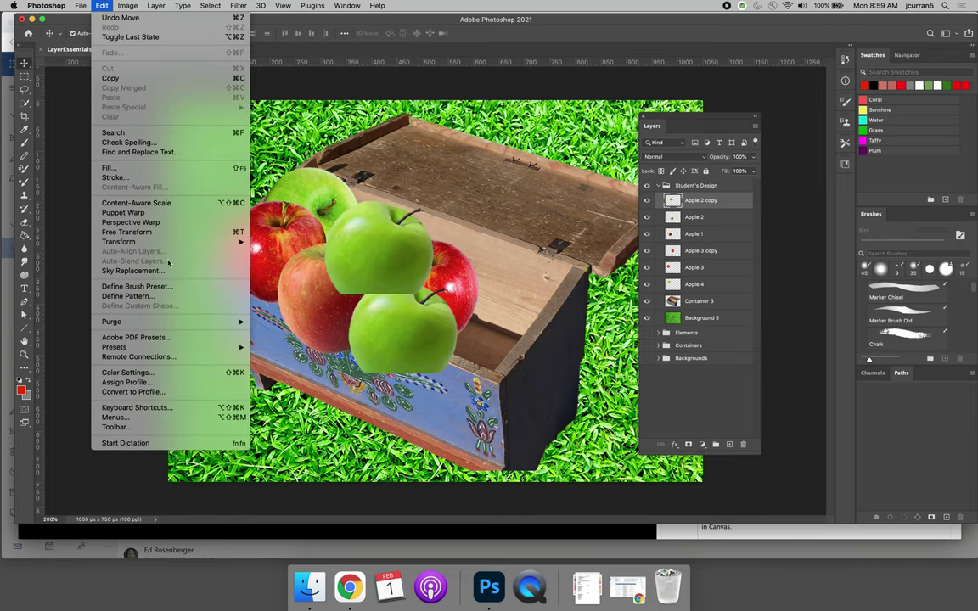
{"action": "mouse_move", "coordinate": [174, 242]}
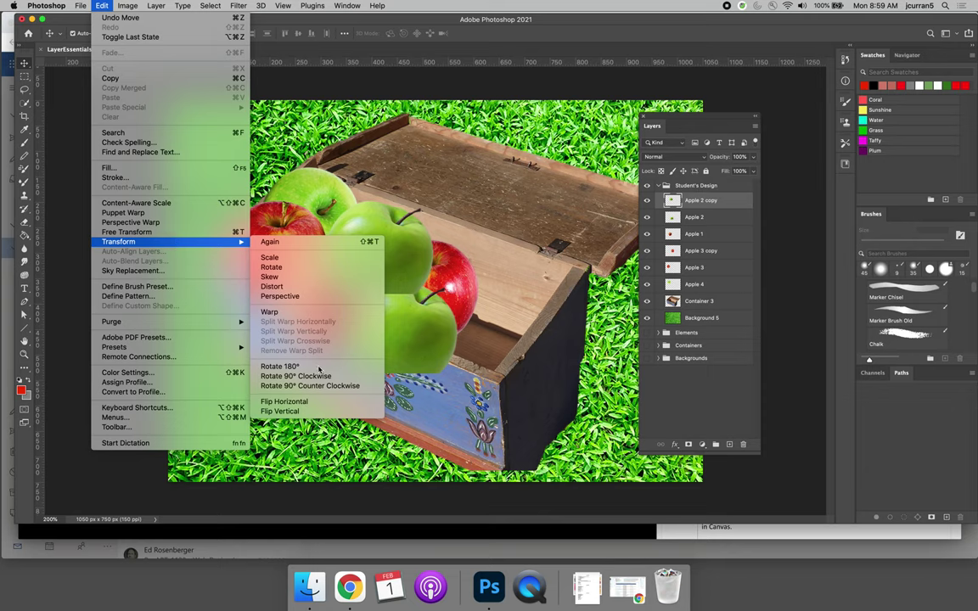
{"action": "left_click", "coordinate": [289, 401]}
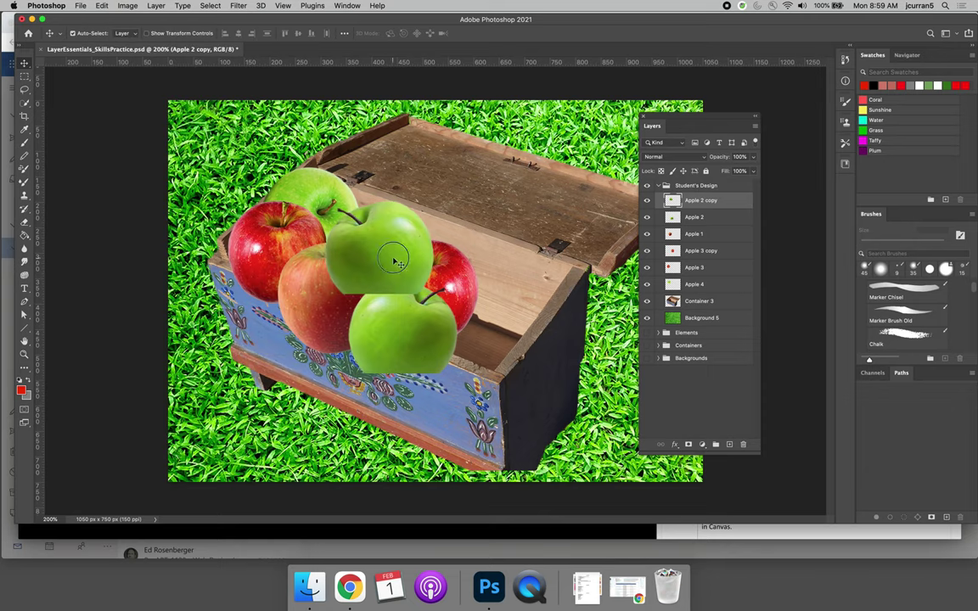
{"action": "left_click_drag", "start_coordinate": [397, 262], "coordinate": [399, 234]}
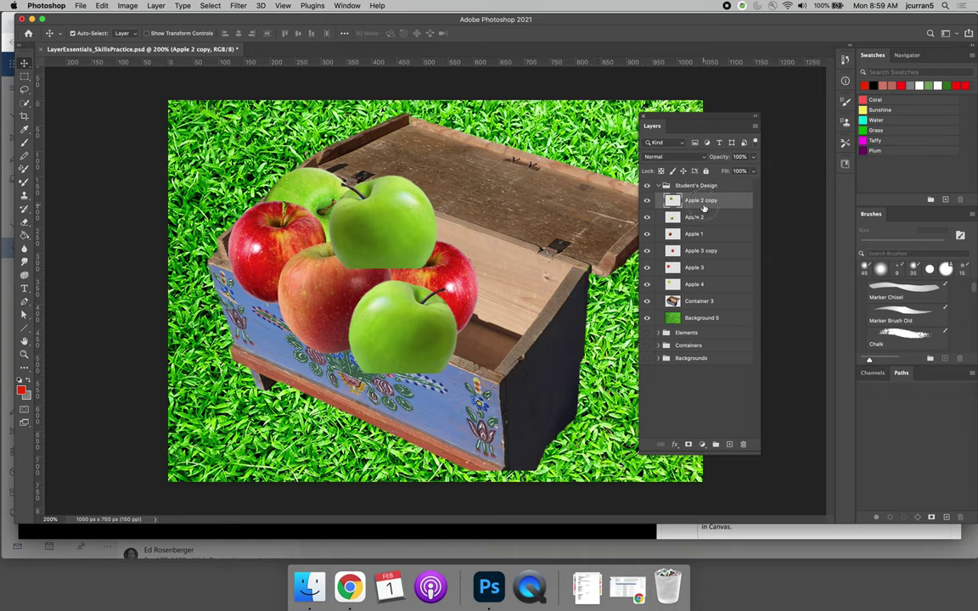
Step: Place Apple 2 copy below Apple 3 copy so it sits behind the red apples
{"action": "left_click_drag", "start_coordinate": [694, 201], "coordinate": [704, 258]}
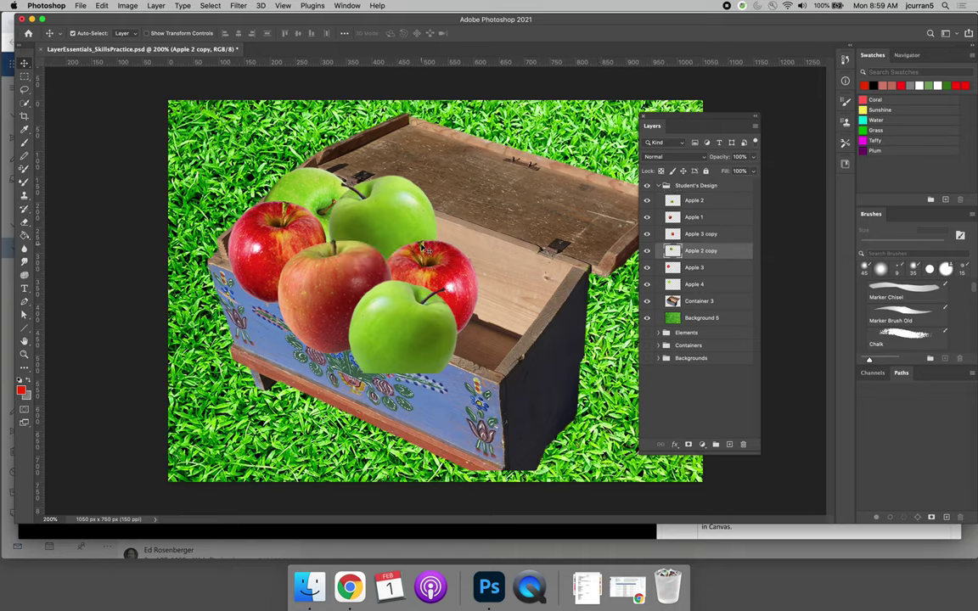
{"action": "left_click_drag", "start_coordinate": [402, 208], "coordinate": [405, 227]}
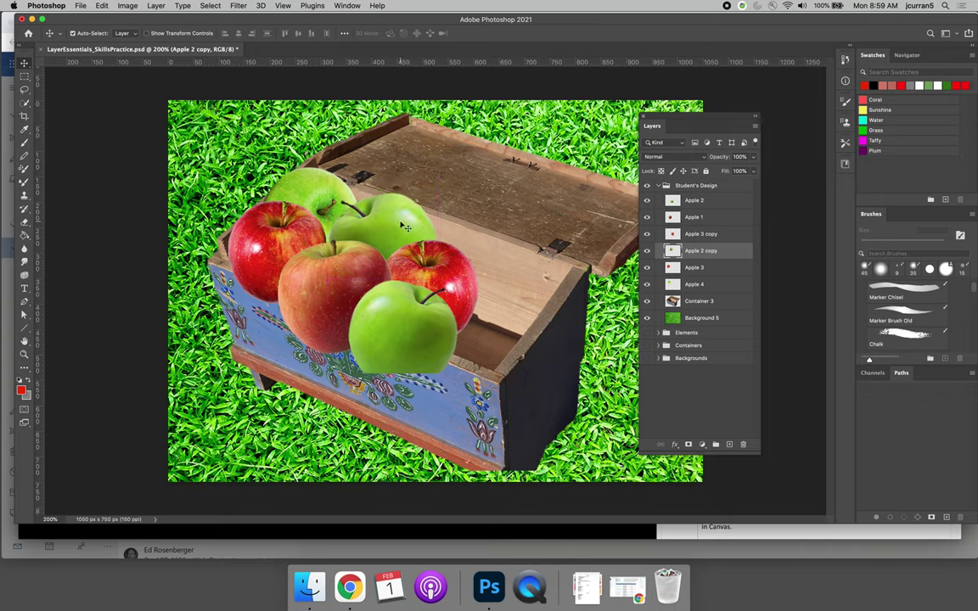